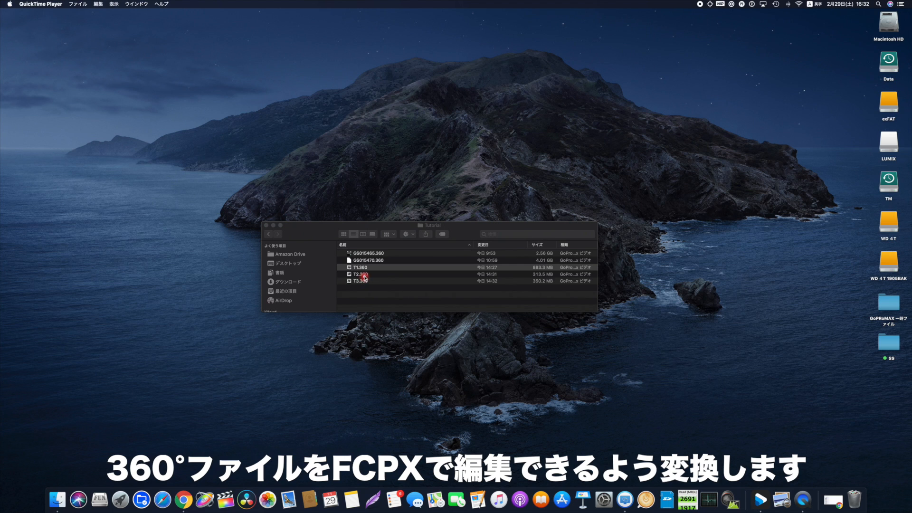
# Open T1.360 from the Tutorial folder in GoPro Player, advance to 00:06 and tilt the view down toward the car.
pyautogui.doubleClick(363, 268)
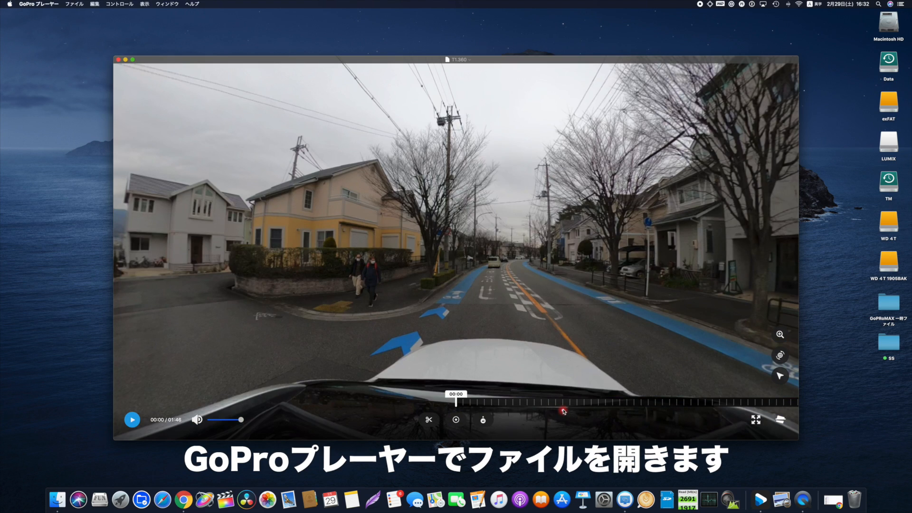
pyautogui.hscroll(5, 565, 407)
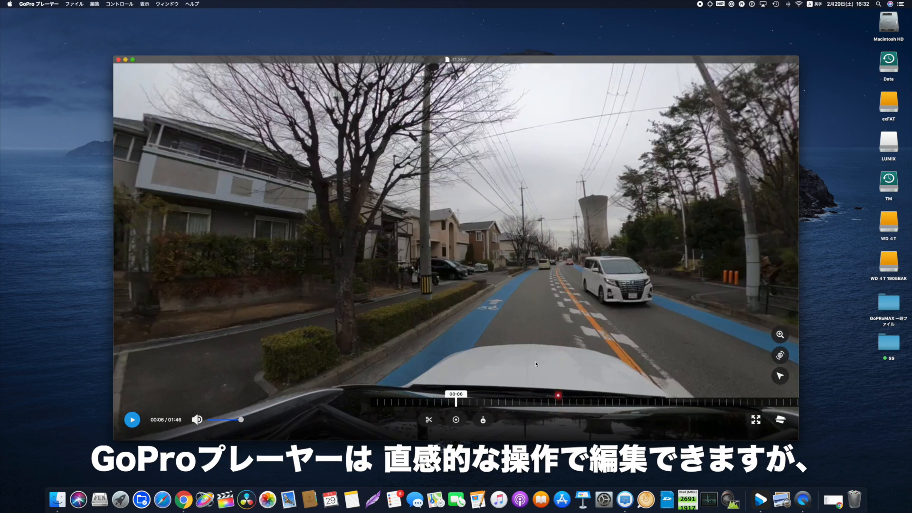
pyautogui.moveTo(536, 364); pyautogui.dragTo(501, 298)
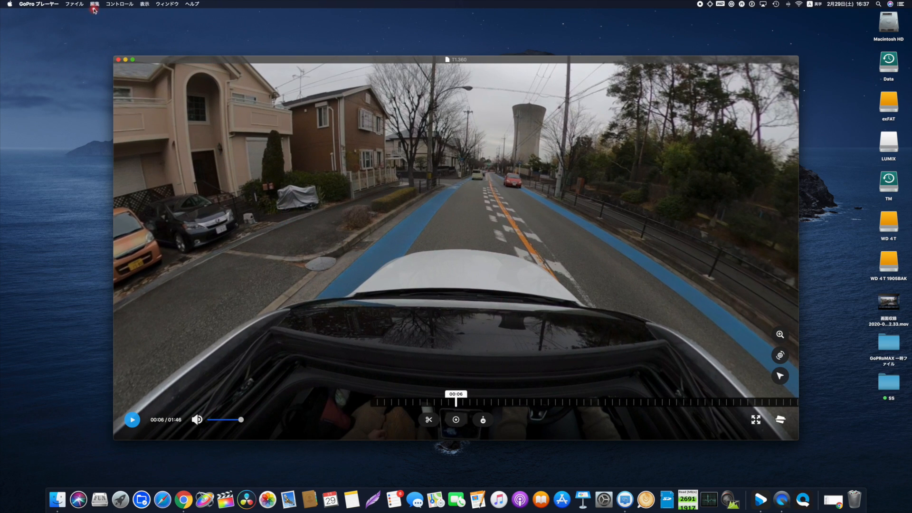
# Export the 360° video at 5.6K in ProRes 422, saving it as T1 in the Tutorial folder.
pyautogui.click(74, 4)
pyautogui.moveTo(112, 47)
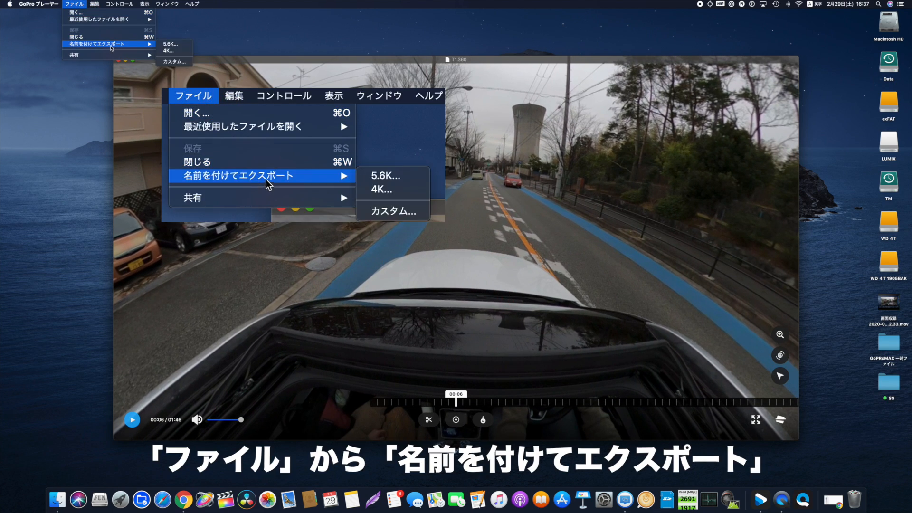
pyautogui.click(163, 45)
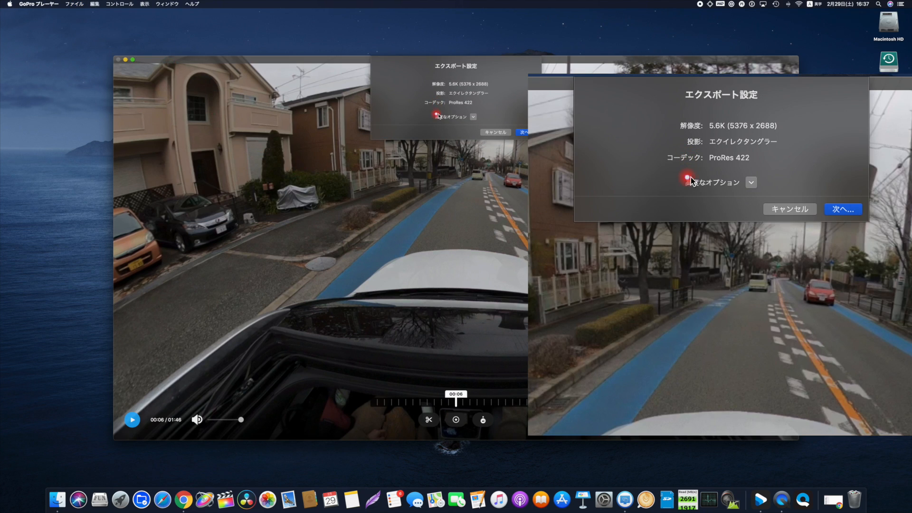
pyautogui.click(474, 117)
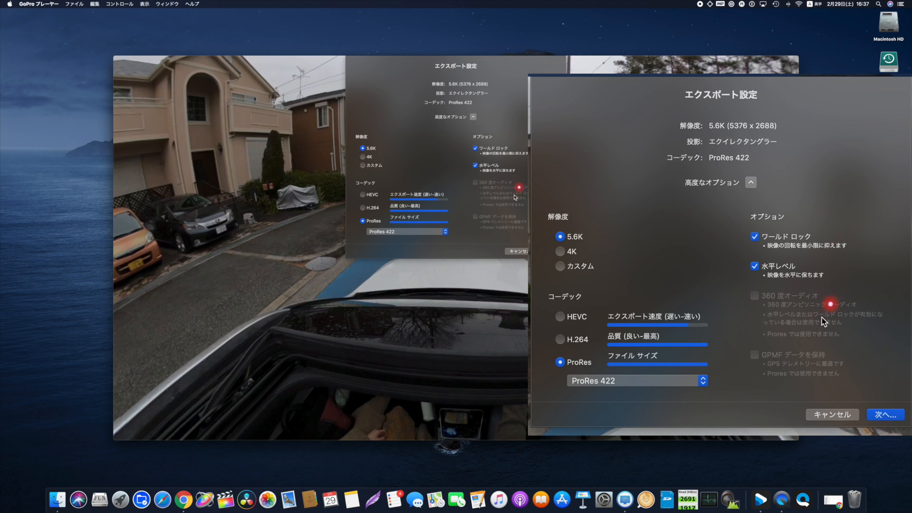
pyautogui.click(886, 415)
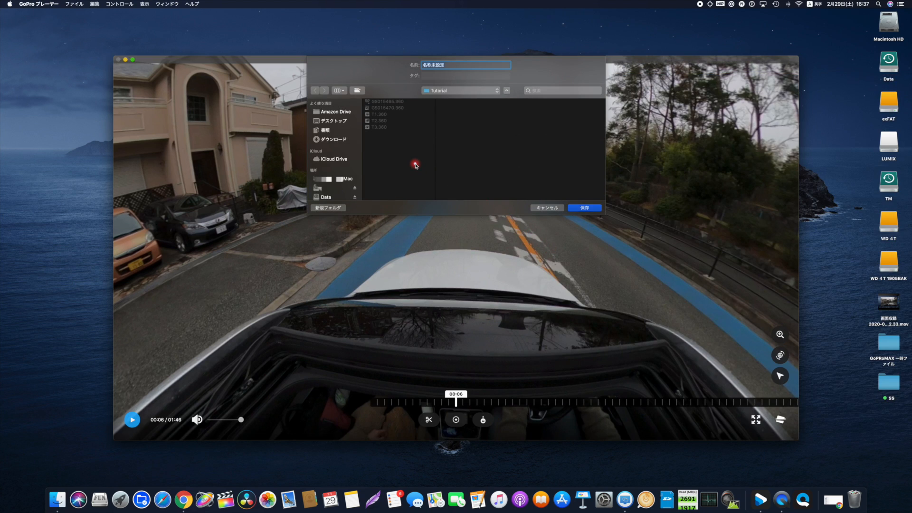
pyautogui.write('T1')
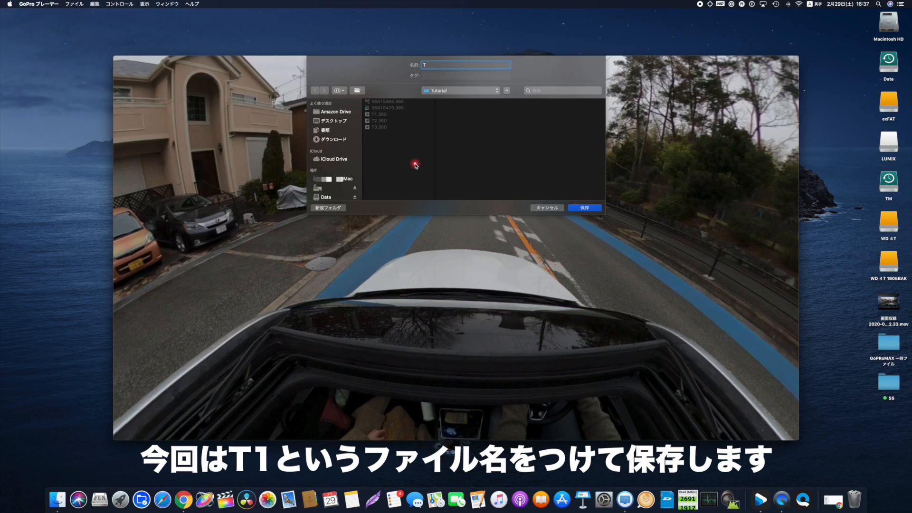
pyautogui.click(588, 208)
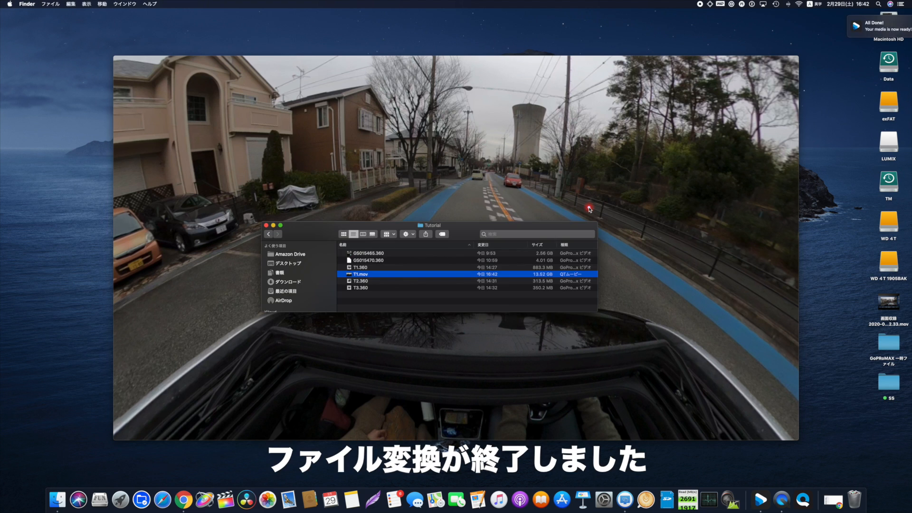
# Switch to Final Cut Pro and import T1.mov from the Finder's Tutorial folder into the 200229 T1 event.
pyautogui.moveTo(682, 113)
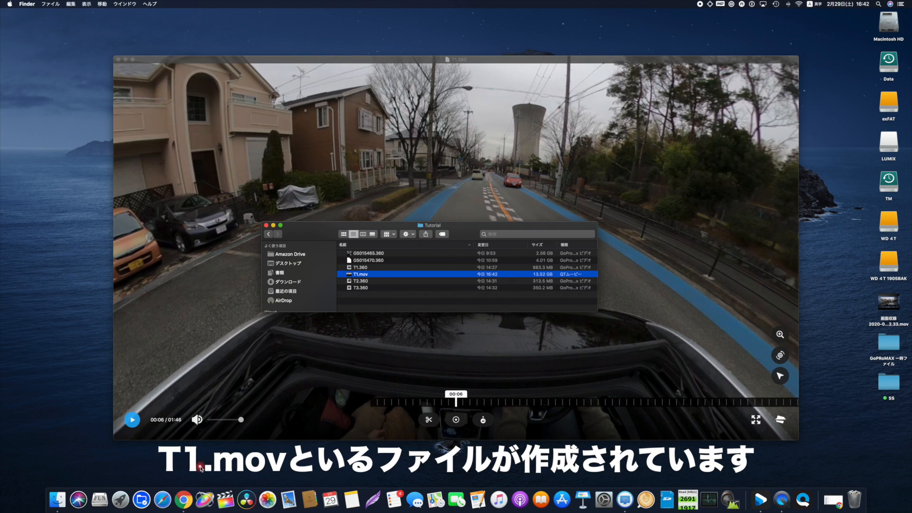
pyautogui.click(226, 498)
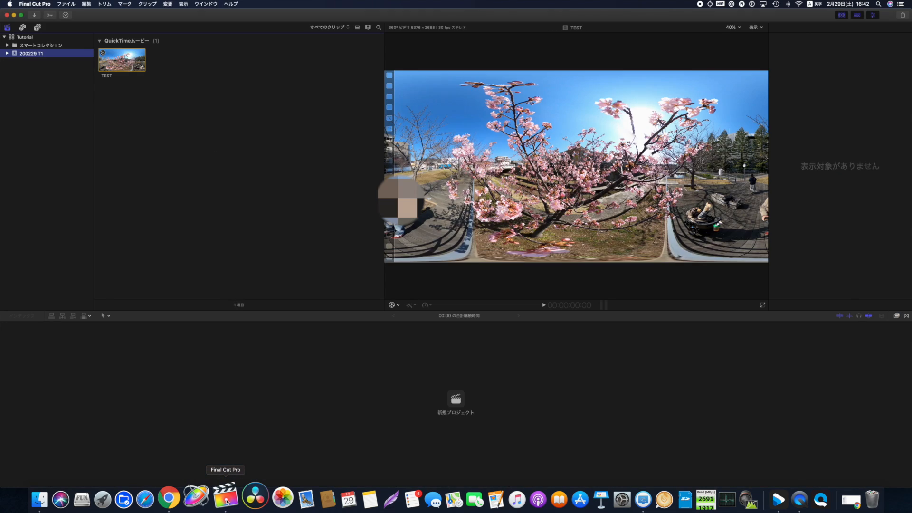
pyautogui.click(59, 496)
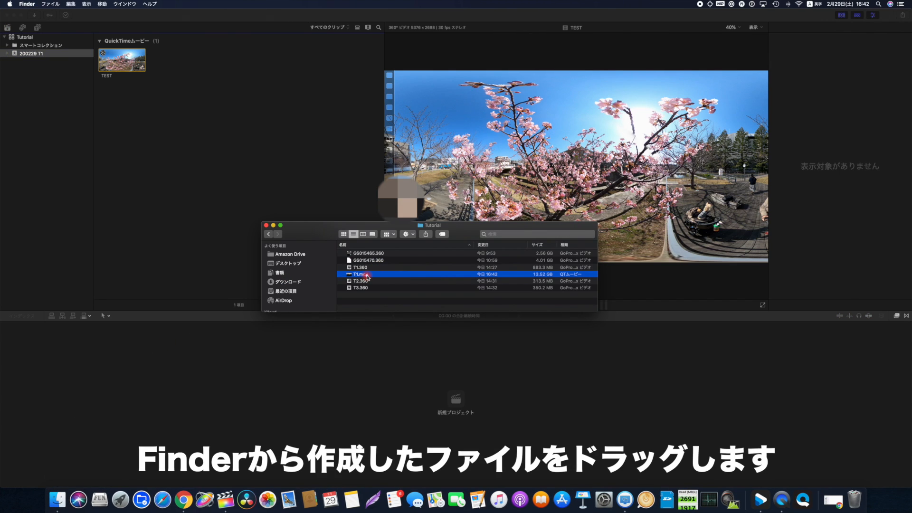
pyautogui.moveTo(366, 277); pyautogui.dragTo(214, 133)
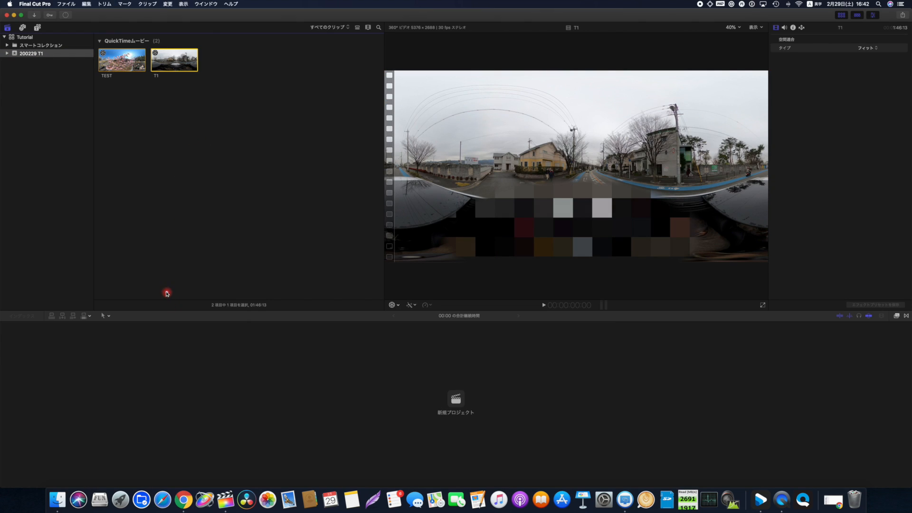
# Create a new project named T1 in the 200229 T1 event.
pyautogui.rightClick(46, 54)
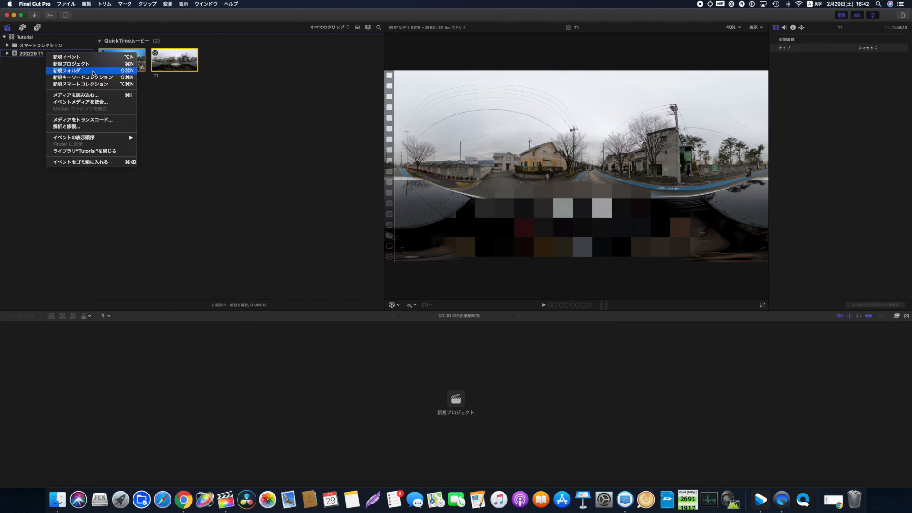
pyautogui.click(96, 66)
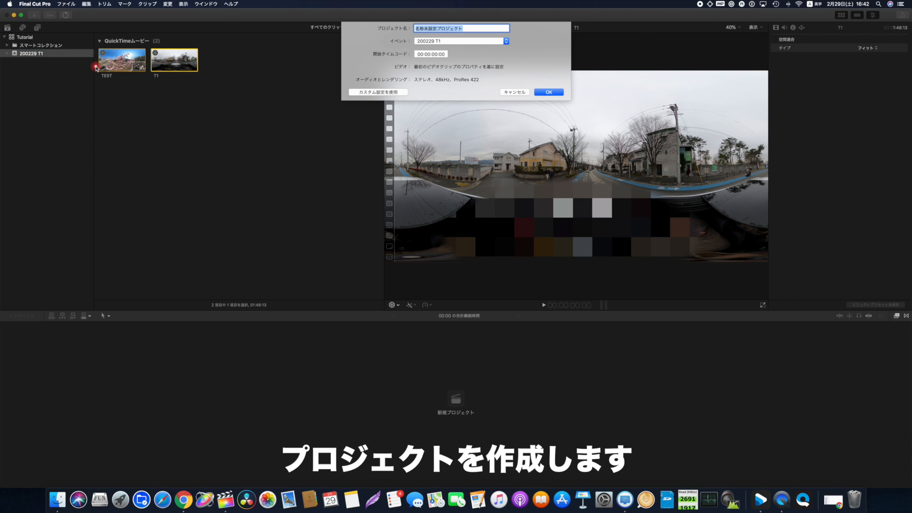
pyautogui.write('T1')
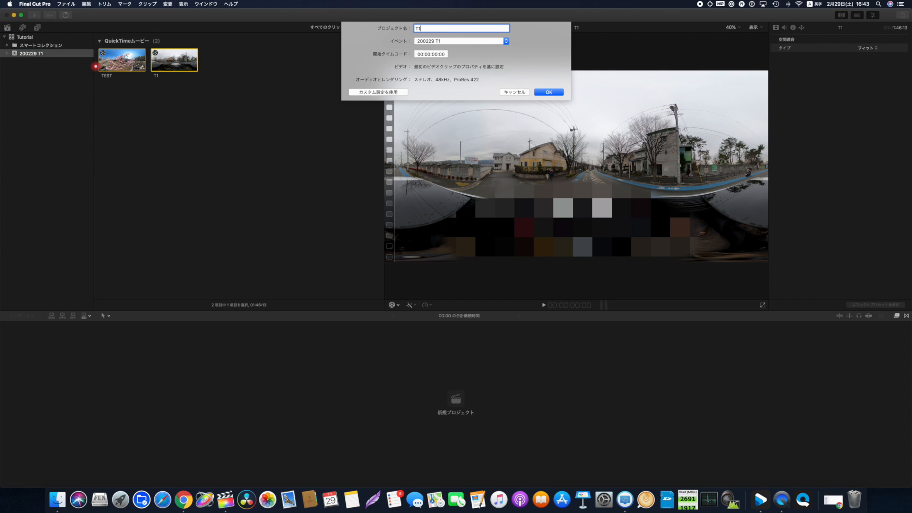
pyautogui.press('Return')
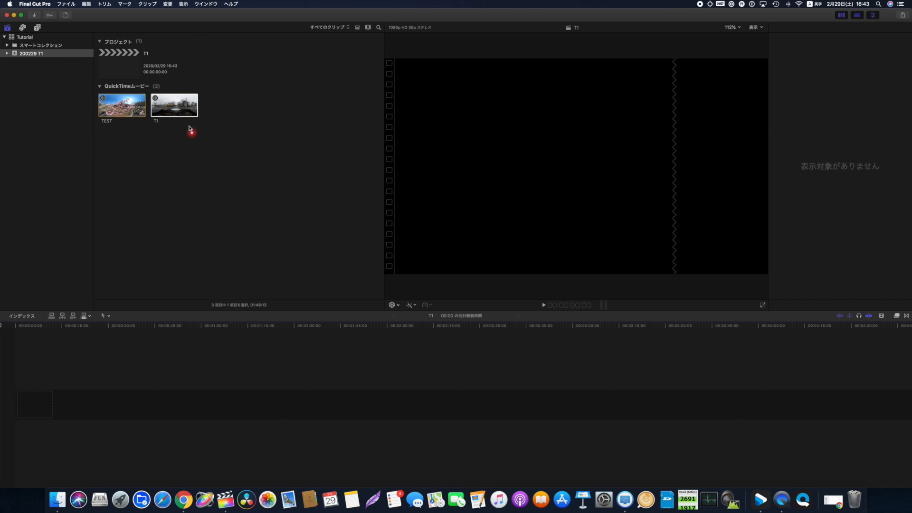
# Add the T1 clip to the timeline, setting the project's video format to 1080p HD.
pyautogui.moveTo(181, 105); pyautogui.dragTo(46, 405)
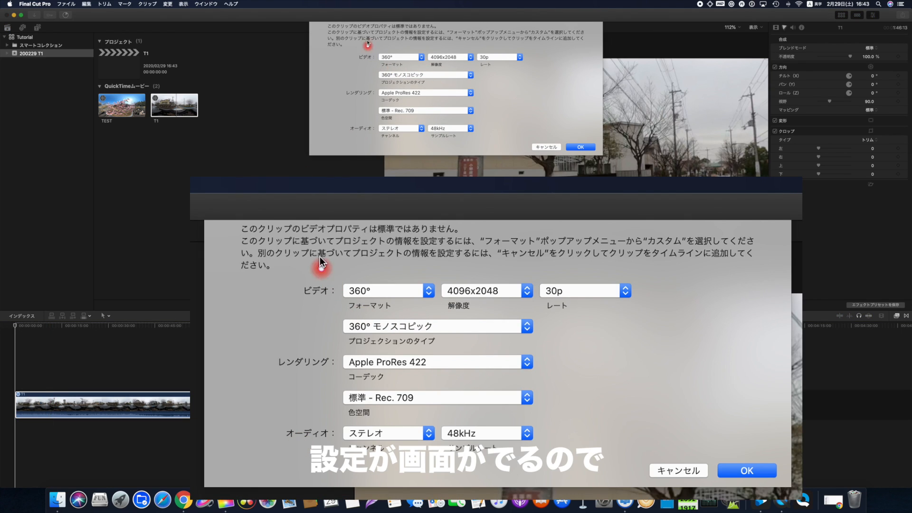
pyautogui.click(423, 57)
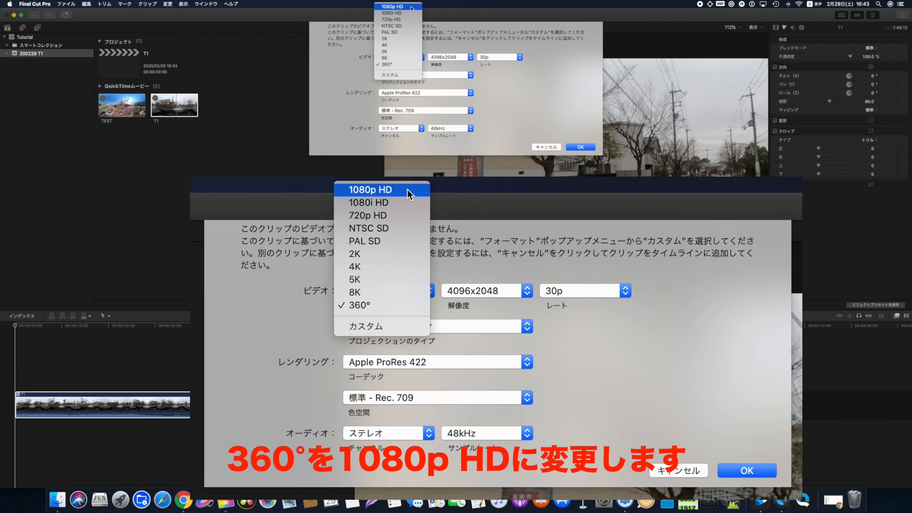
pyautogui.click(410, 7)
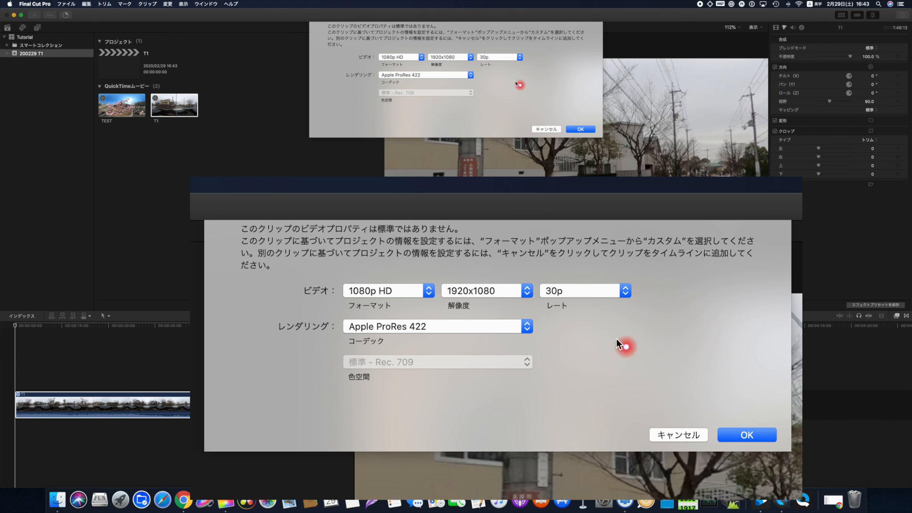
pyautogui.click(579, 129)
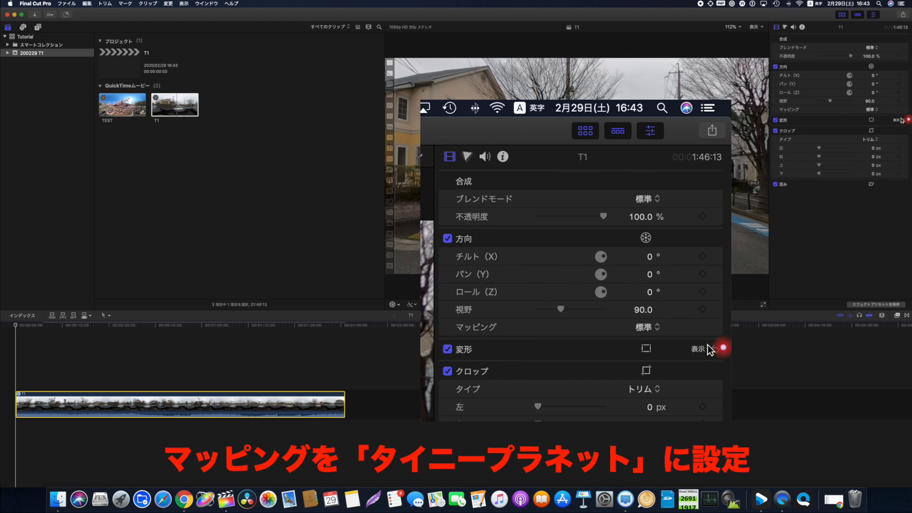
# Set the clip's mapping to Tiny Planet (タイニープラネット) and check its 360° projection and stereoscopic modes.
pyautogui.click(877, 112)
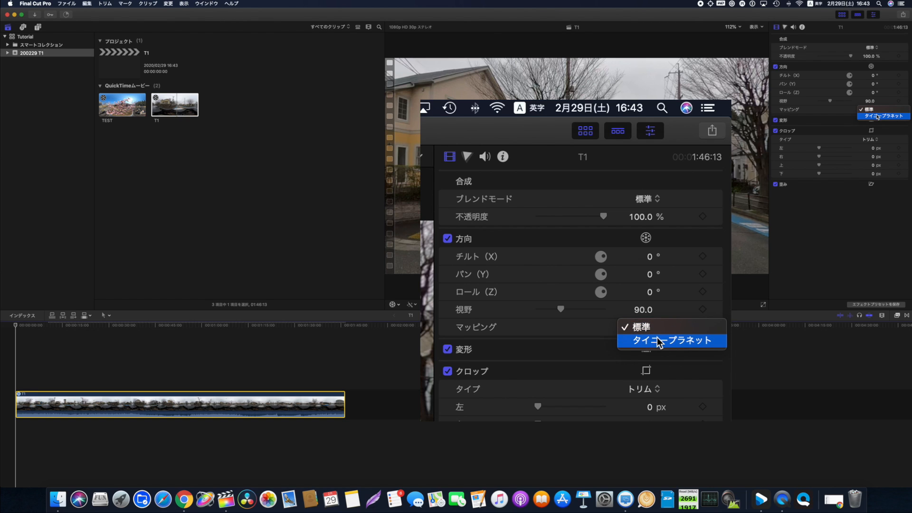
pyautogui.click(877, 116)
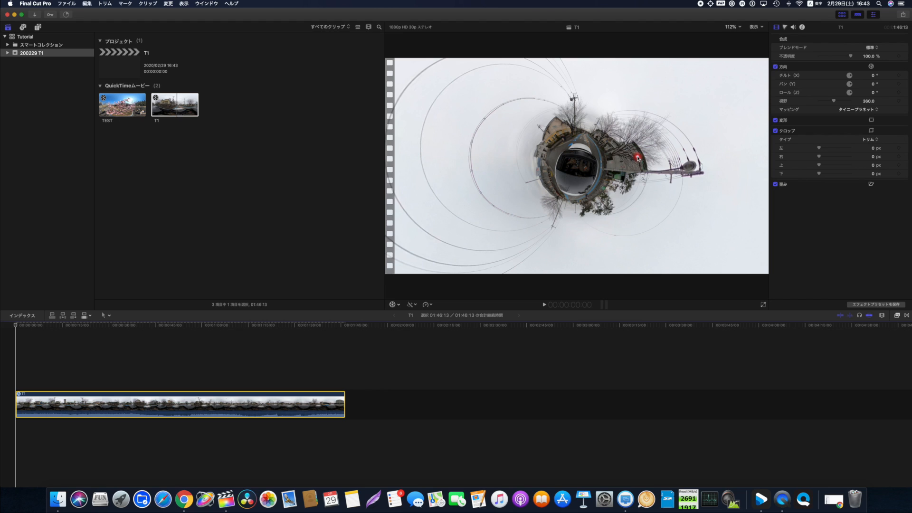
pyautogui.click(802, 28)
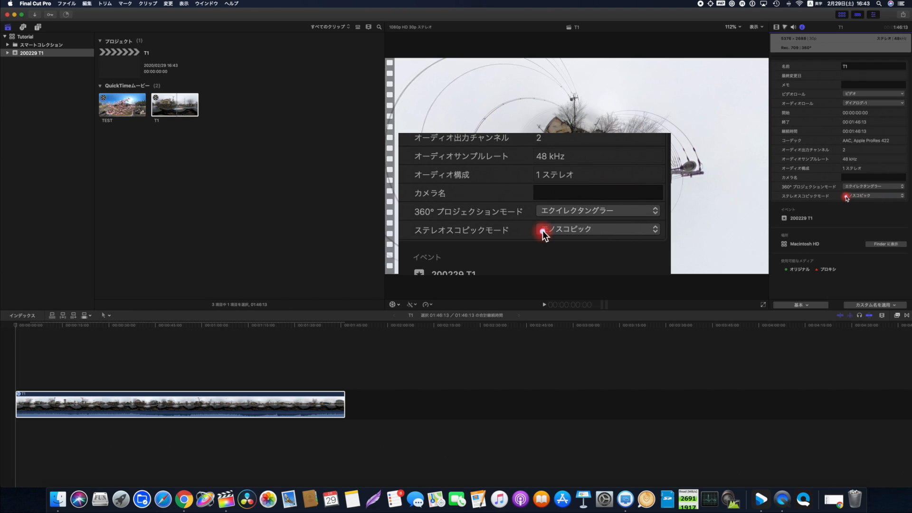
pyautogui.click(777, 27)
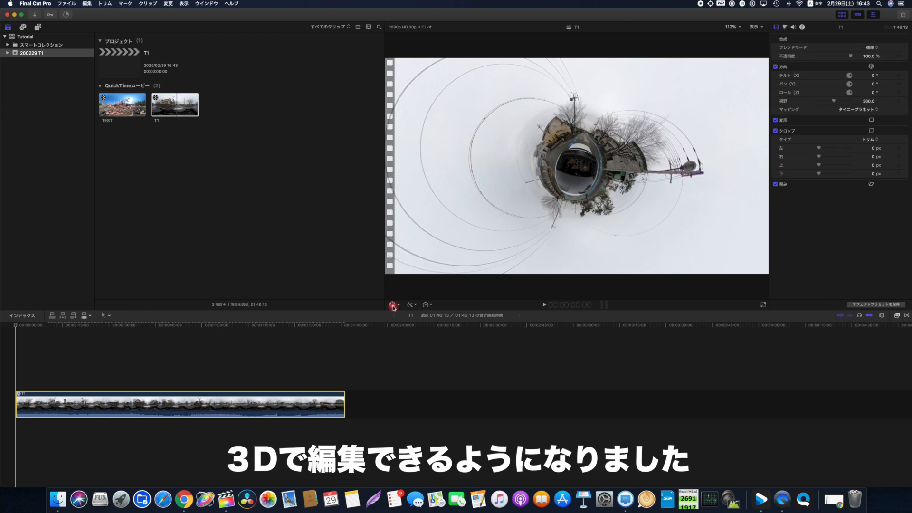
# Enable the viewer's 360° orientation control, rotate the tiny-planet image and review the footage along the clip.
pyautogui.click(393, 304)
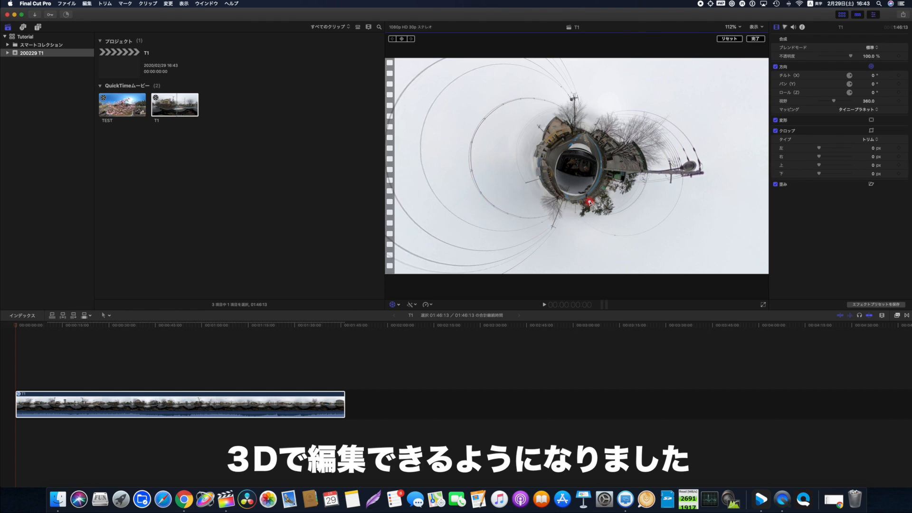
pyautogui.moveTo(586, 194); pyautogui.dragTo(628, 166)
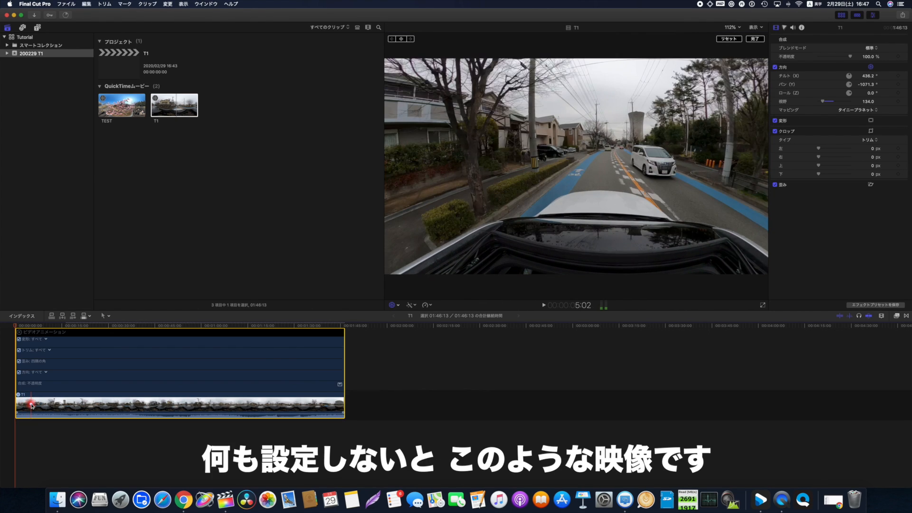
pyautogui.click(50, 406)
pyautogui.moveTo(56, 408); pyautogui.dragTo(344, 414)
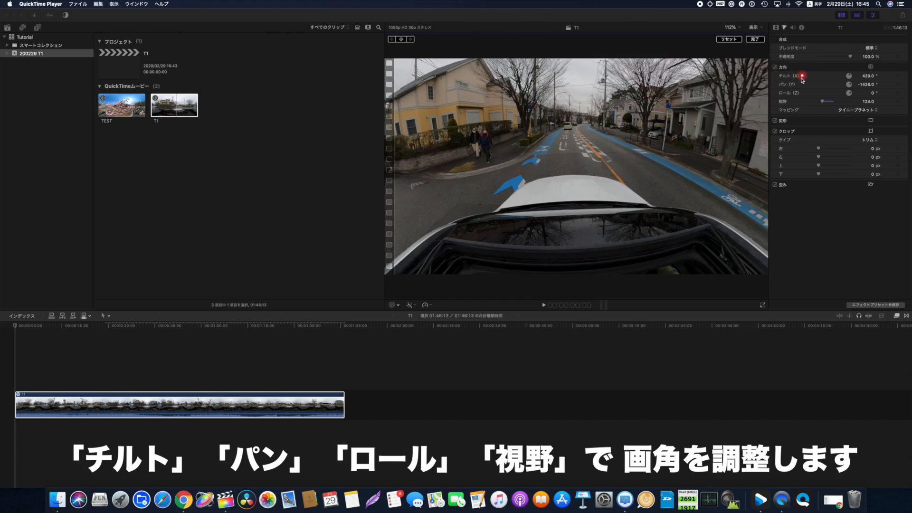
# Set the clip's tilt to 436.2°, pan to -1071.3°, roll to 0.0° and field of view to 134.0, and try reframing directly in the viewer.
pyautogui.click(870, 77)
pyautogui.click(870, 79)
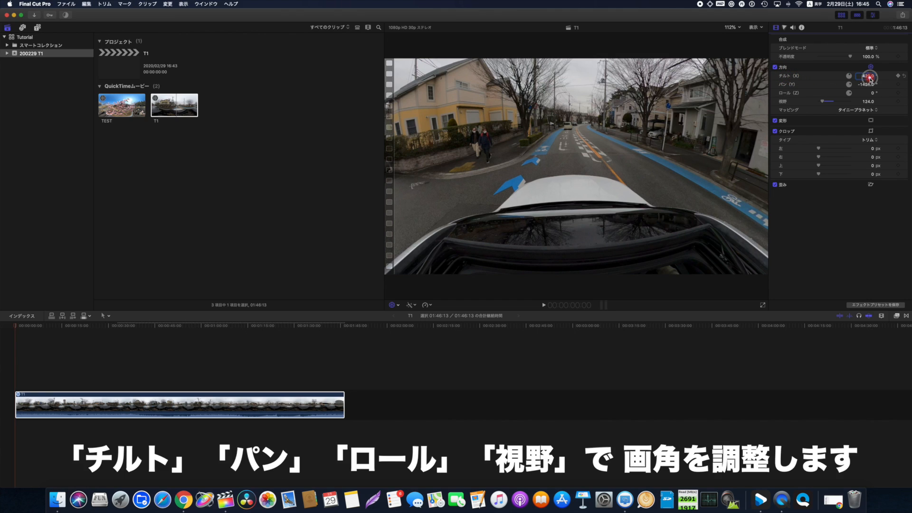
pyautogui.moveTo(870, 78); pyautogui.dragTo(870, 78)
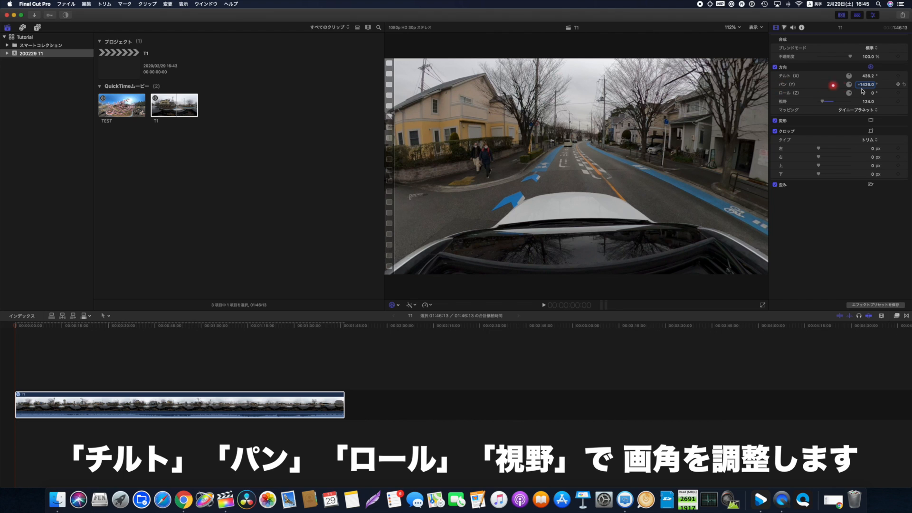
pyautogui.moveTo(868, 86); pyautogui.dragTo(866, 93)
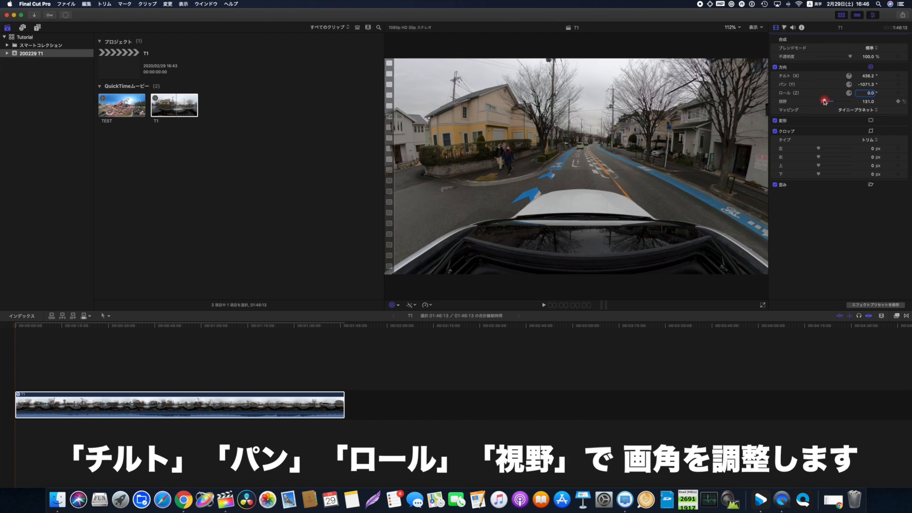
pyautogui.moveTo(824, 101); pyautogui.dragTo(824, 101)
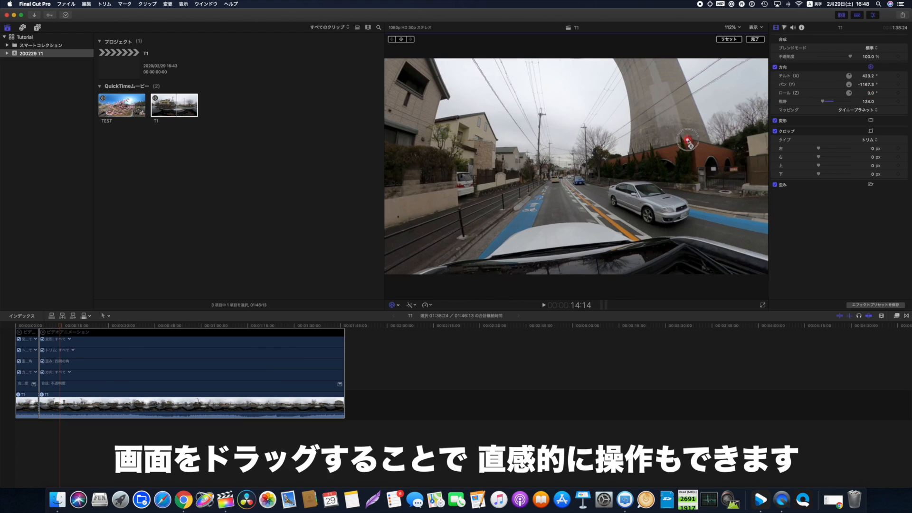
pyautogui.moveTo(712, 142); pyautogui.dragTo(650, 165)
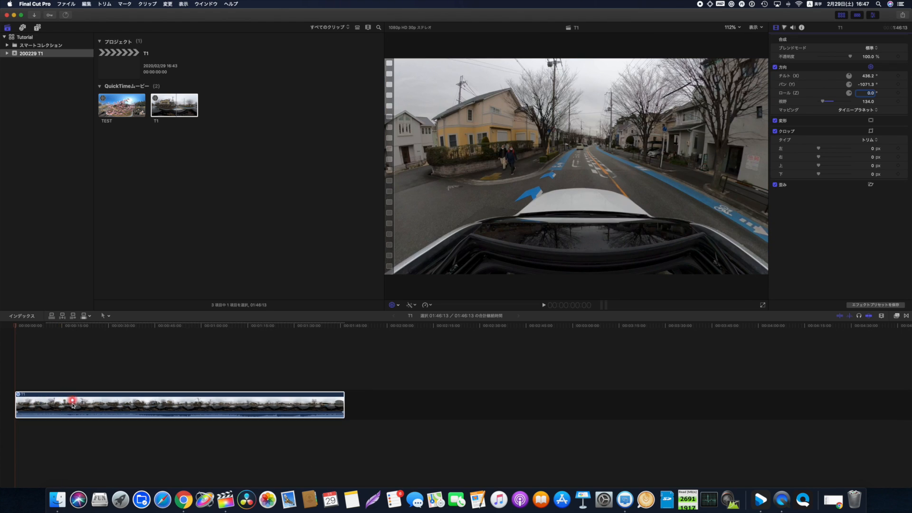
# Show the video animation for the T1 clip in the timeline.
pyautogui.click(73, 405)
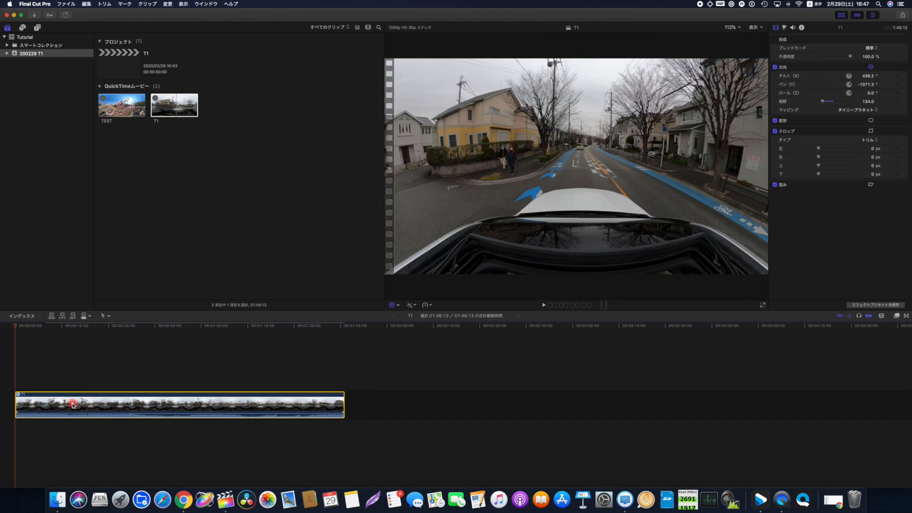
pyautogui.hotkey('ctrl', 'v')
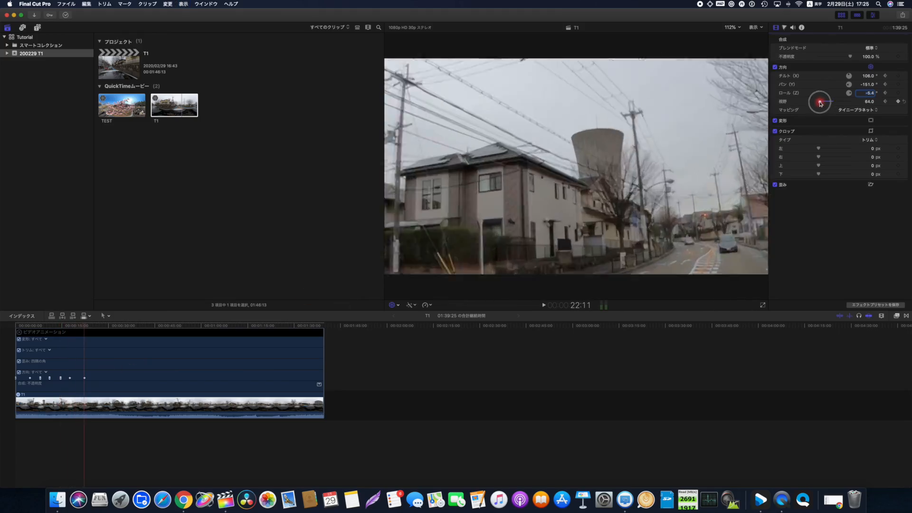
# Keyframe the field of view and orientation at successive points along the T1 clip, playing the reframed footage from the start.
pyautogui.moveTo(820, 103); pyautogui.dragTo(820, 103)
pyautogui.click(13, 330)
pyautogui.press('space')
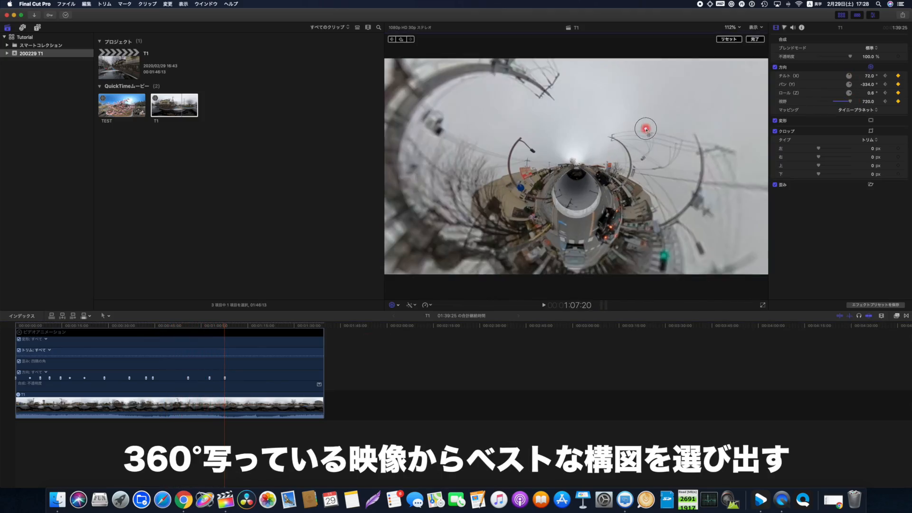
pyautogui.click(189, 335)
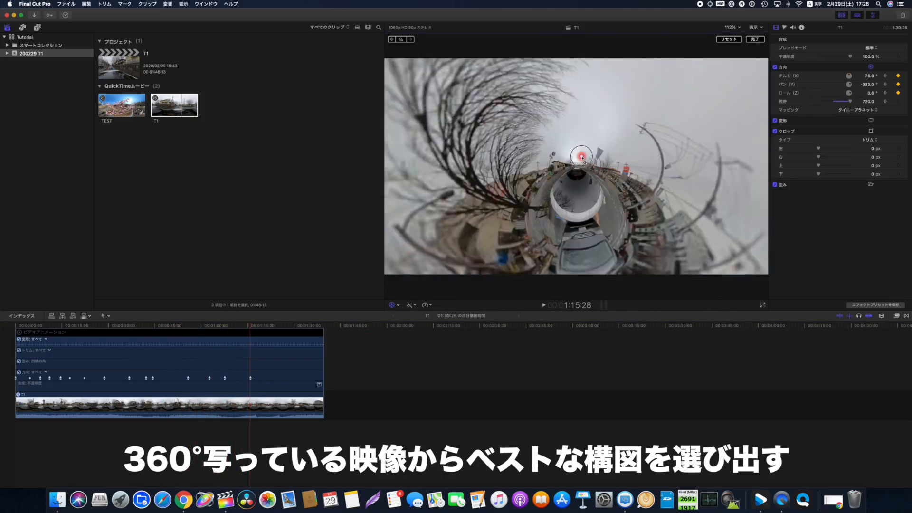
pyautogui.moveTo(572, 151); pyautogui.dragTo(582, 141)
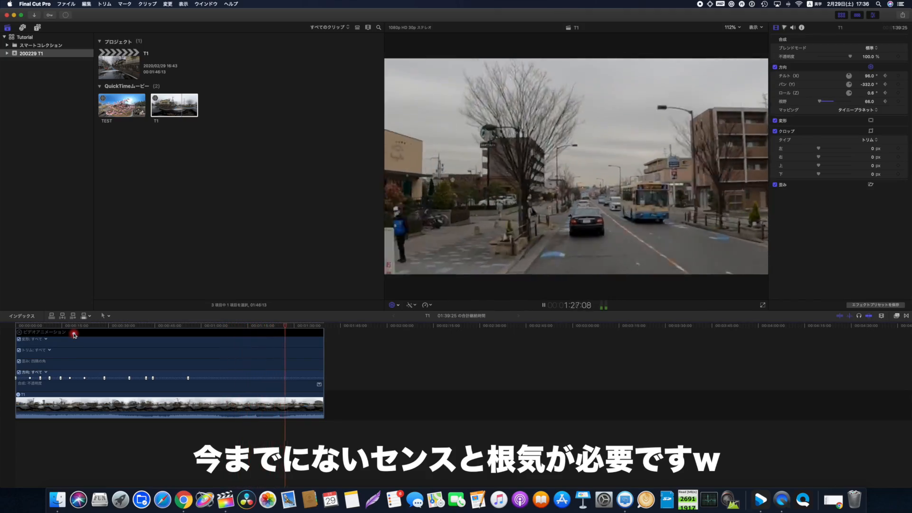
# Keyframe the field of view at 124.0 around 1:06:15 and scrub through the neighbouring footage of the T1 clip.
pyautogui.moveTo(281, 332); pyautogui.dragTo(223, 329)
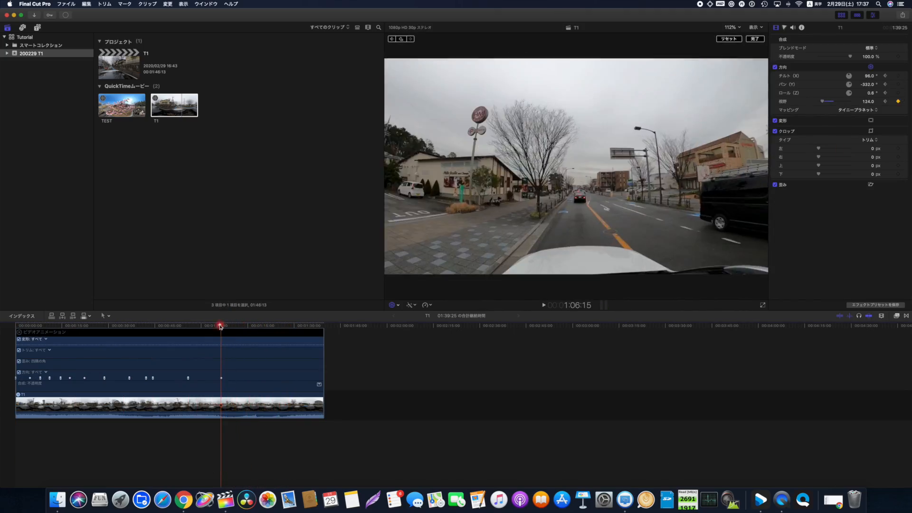
pyautogui.moveTo(220, 329); pyautogui.dragTo(189, 330)
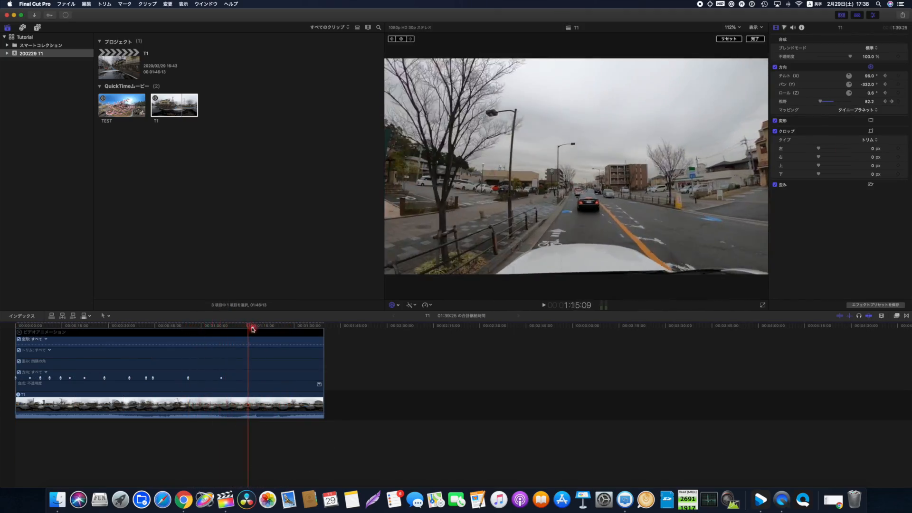
pyautogui.click(152, 330)
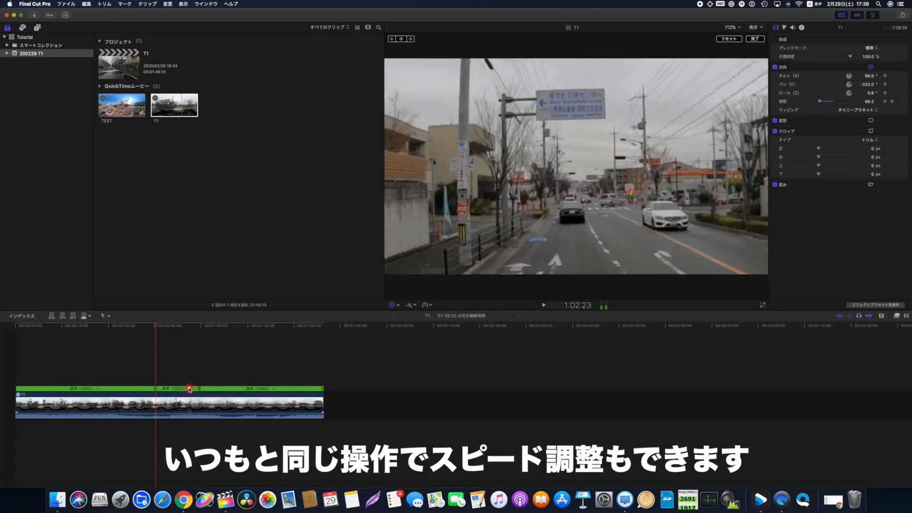
# Speed up the middle section of the T1 clip and play it back with the clip's video animation shown.
pyautogui.hotkey('ctrl', 'alt', 'r')
pyautogui.press('Escape')
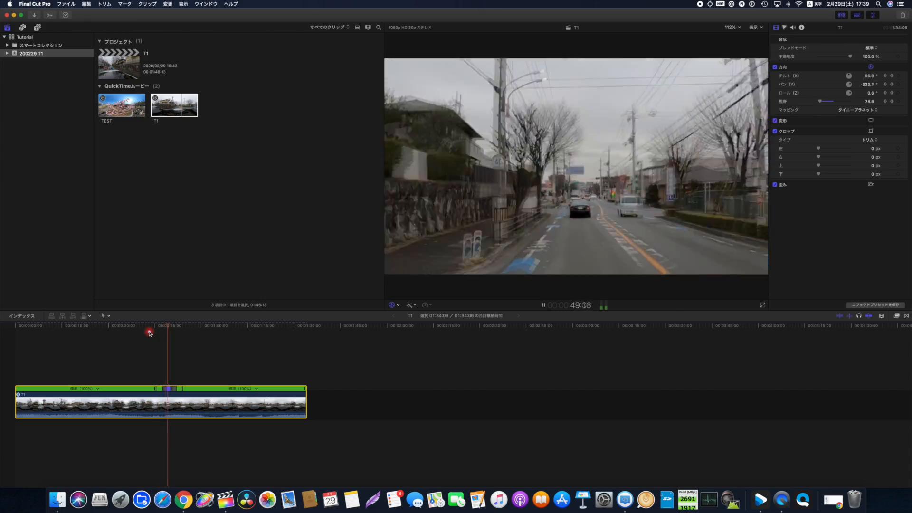
pyautogui.press('space')
pyautogui.hotkey('ctrl', 'v')
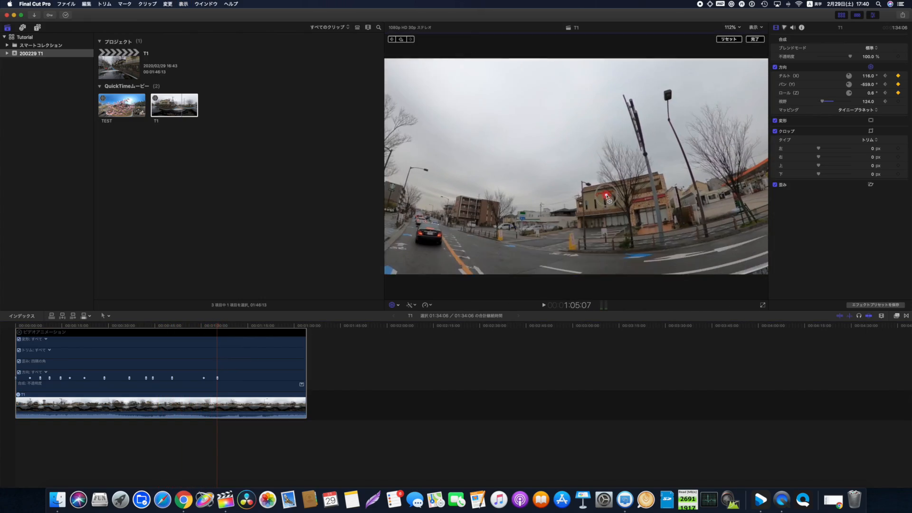
# Reframe the shot at 1:05:07 to tilt 111.0° and pan -736.0°, and play back the section around its keyframes.
pyautogui.moveTo(565, 187); pyautogui.dragTo(560, 193)
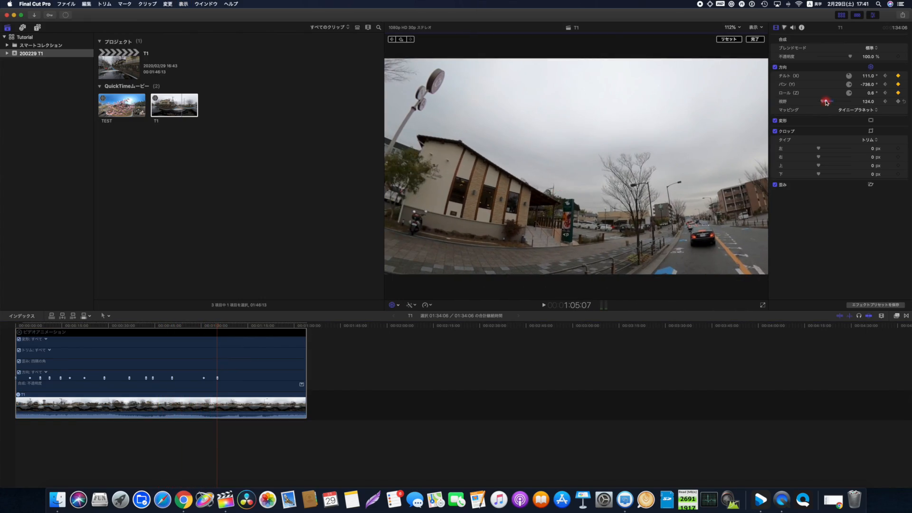
pyautogui.moveTo(204, 327); pyautogui.dragTo(174, 333)
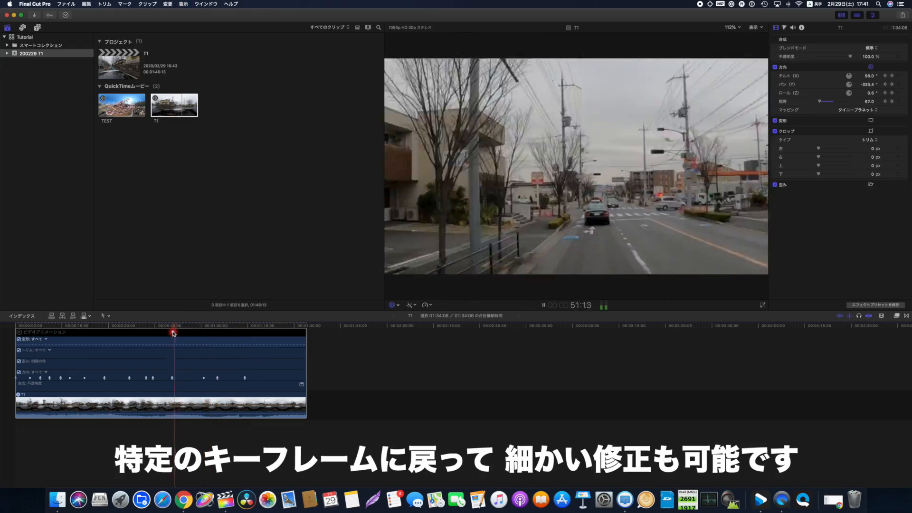
pyautogui.press('space')
pyautogui.moveTo(245, 328); pyautogui.dragTo(175, 334)
pyautogui.press('space')
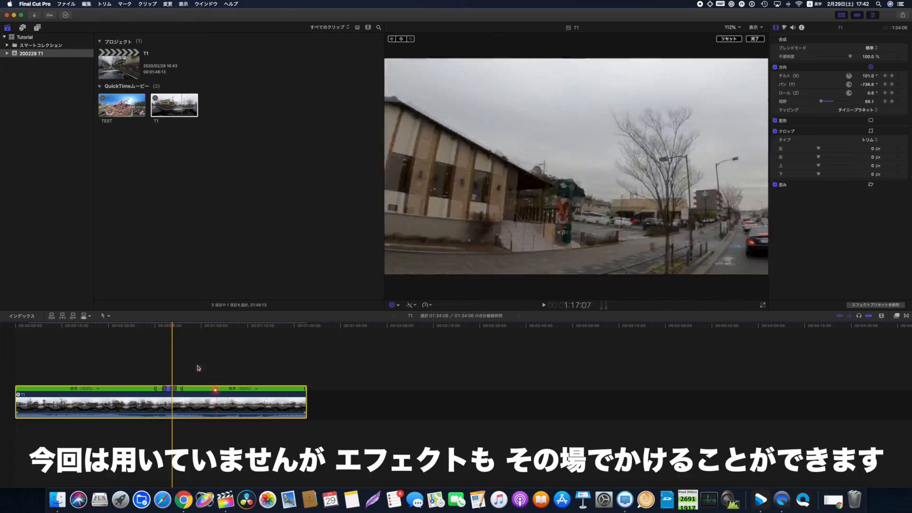
# Undo the last timeline edit to restore the T1 clip.
pyautogui.press('super+alt+1')
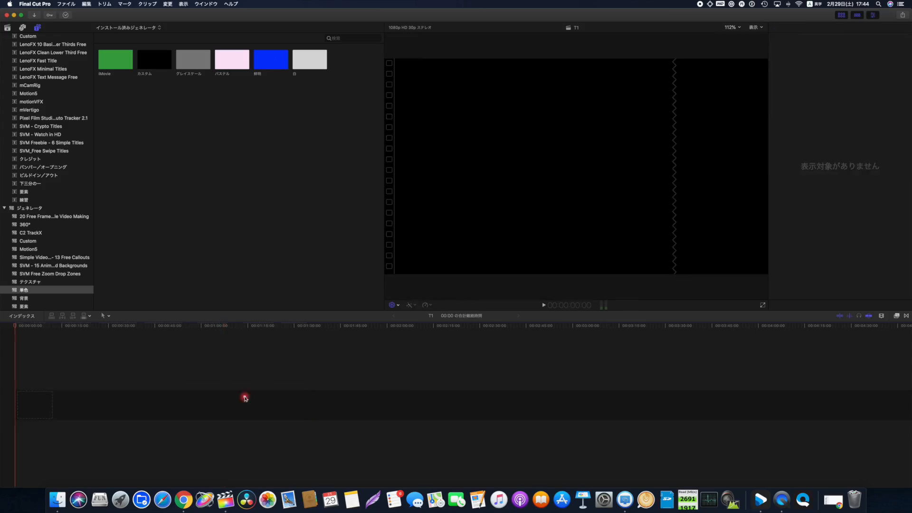
pyautogui.click(87, 4)
pyautogui.click(97, 13)
# Shorten the T1 clip to 1:07:27 by splitting it and deleting the remainder, and play it from the start.
pyautogui.press('super+r')
pyautogui.press('super+b')
pyautogui.click(226, 327)
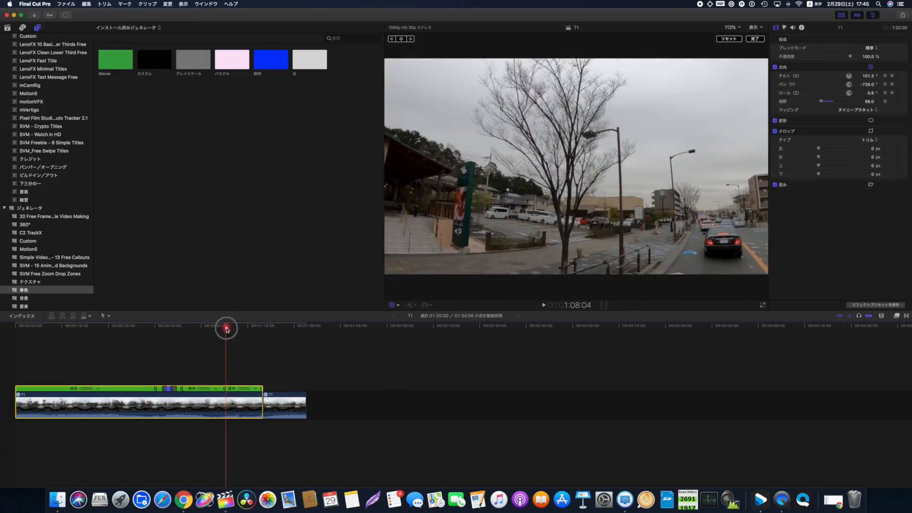
pyautogui.press('super+b')
pyautogui.press('BackSpace')
pyautogui.click(15, 362)
pyautogui.press('space')
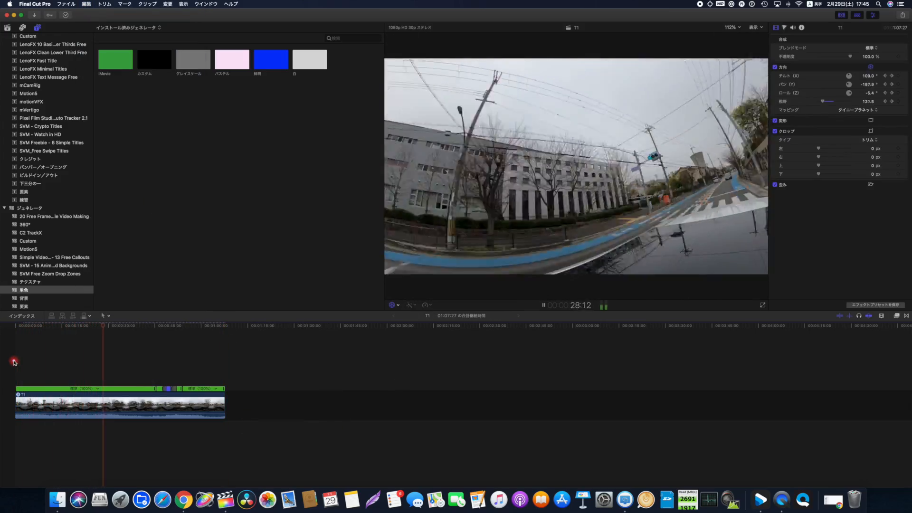
# Add the MP3 track We Are Millennials as background music beneath the T1 clip, starting at the clip's beginning.
pyautogui.click(224, 324)
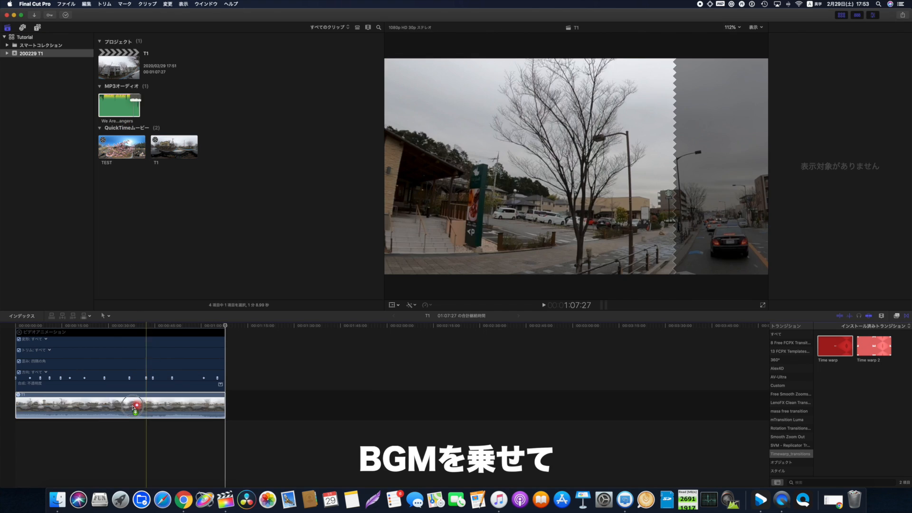
pyautogui.moveTo(119, 104); pyautogui.dragTo(19, 422)
pyautogui.moveTo(18, 422); pyautogui.dragTo(18, 422)
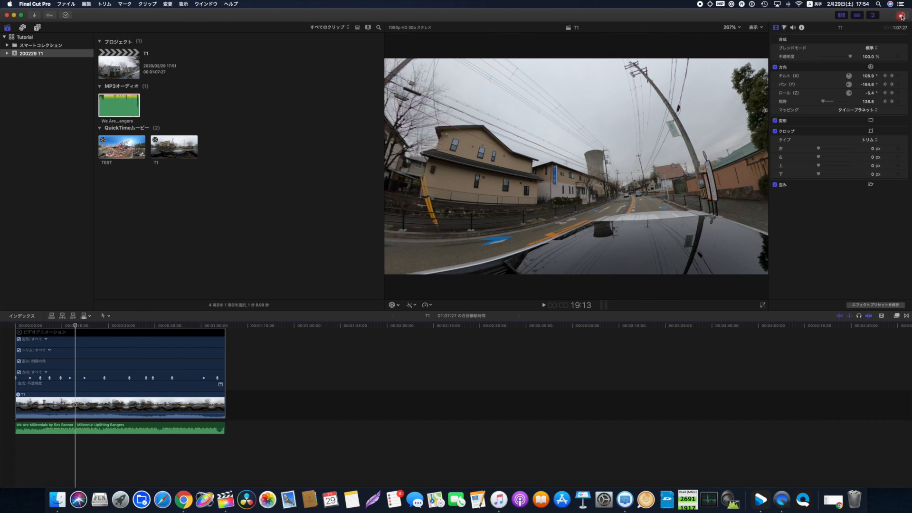
# Export the T1 project with the Apple device 1080p (Apple デバイス 1080p) preset and check the background tasks.
pyautogui.click(903, 16)
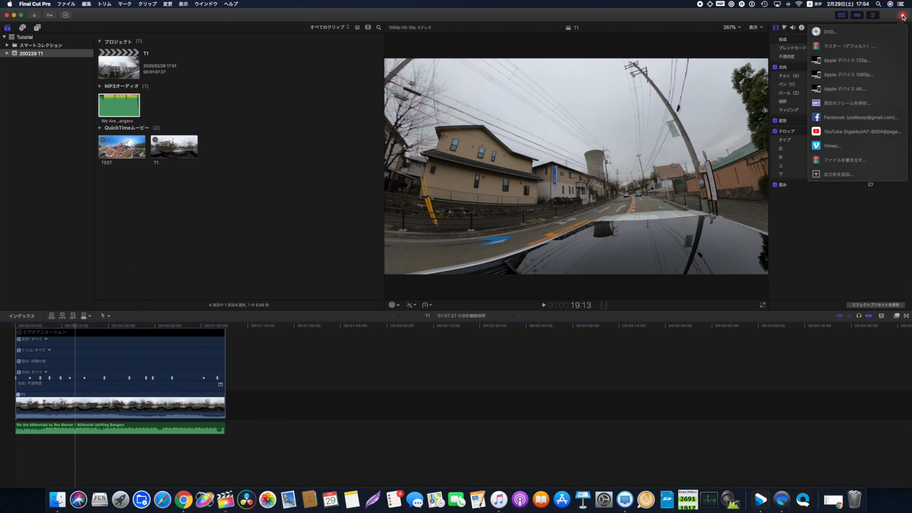
pyautogui.click(882, 80)
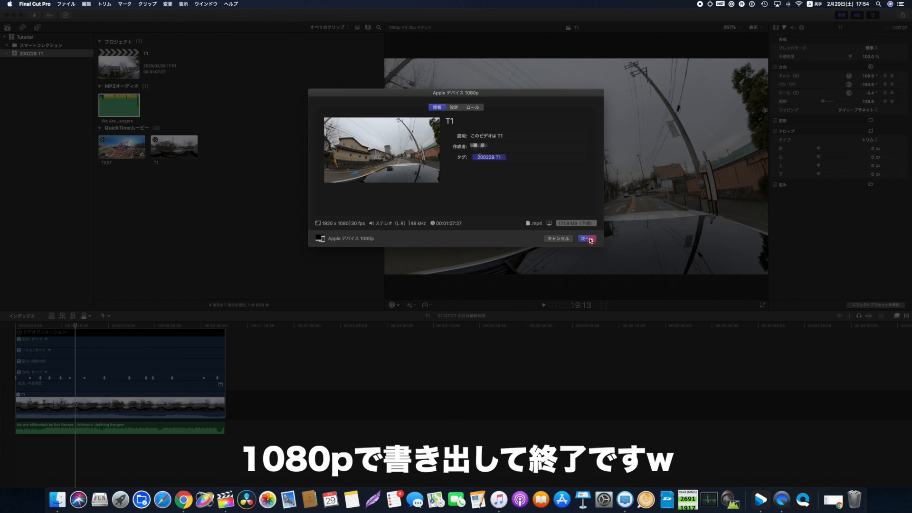
pyautogui.click(68, 15)
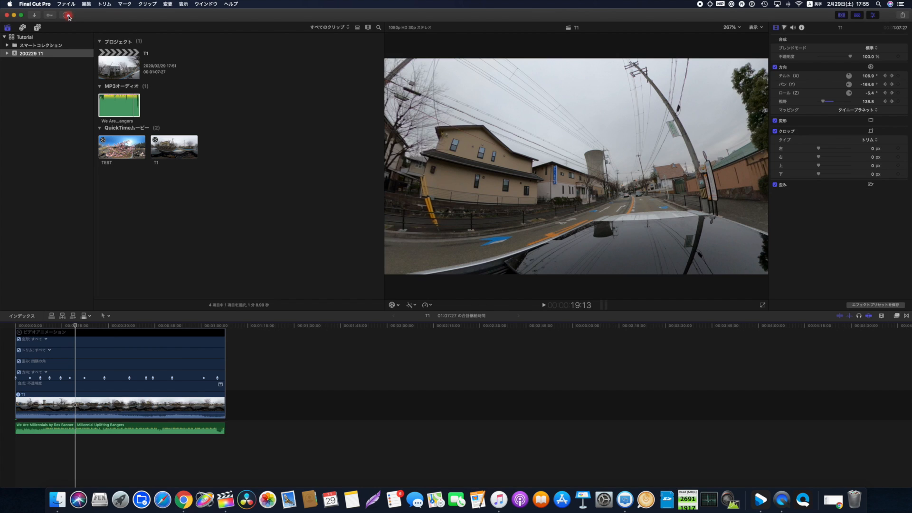